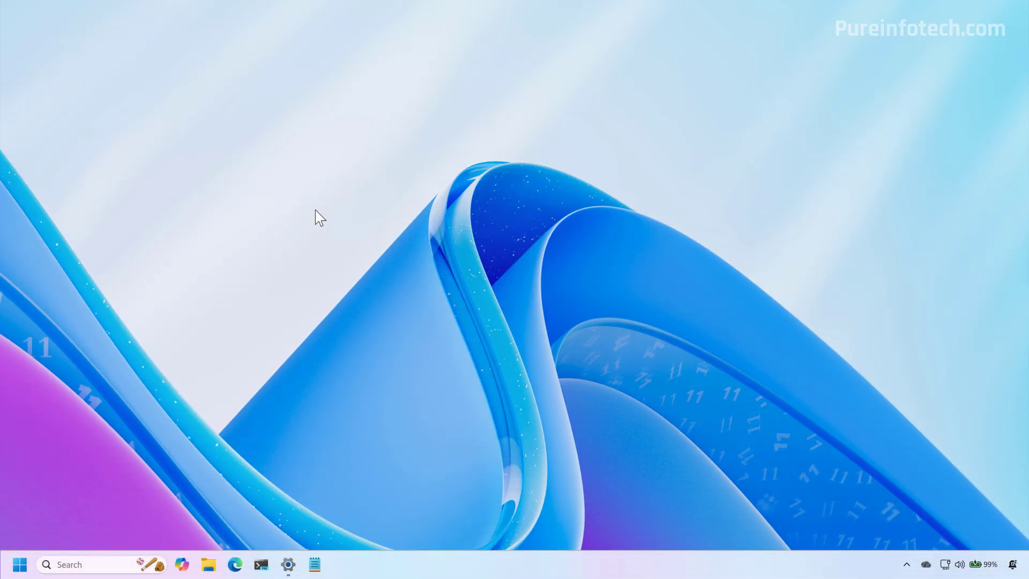
Step: Open Settings from the Start menu, then minimize its window
{"action": "key", "text": "super"}
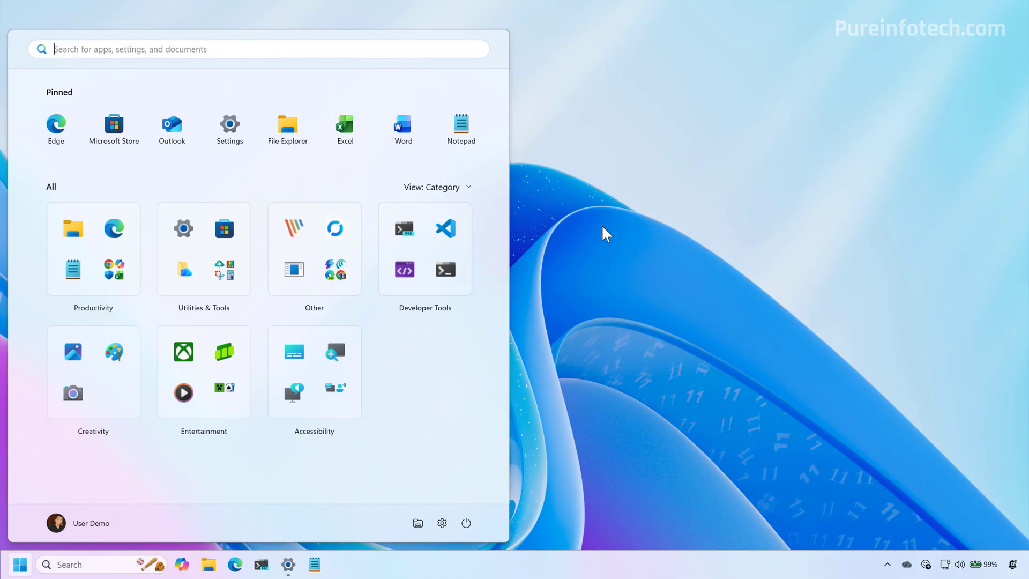
{"action": "left_click", "coordinate": [562, 292]}
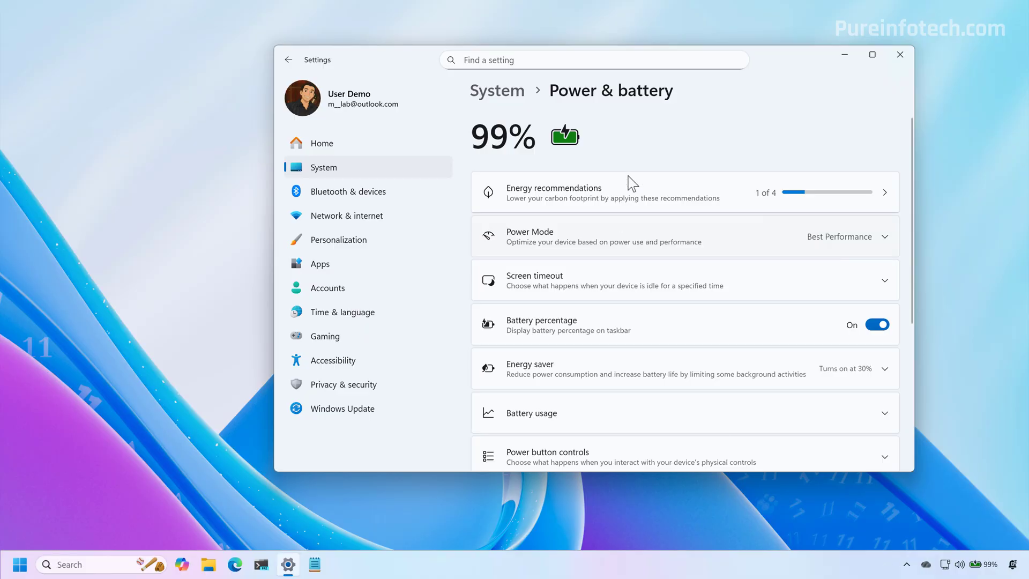
{"action": "left_click", "coordinate": [844, 54]}
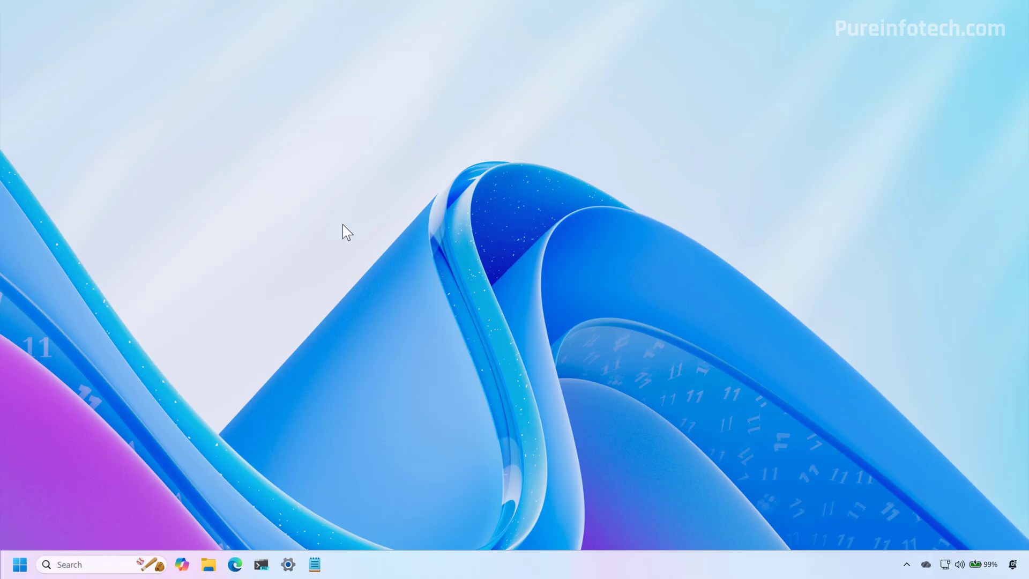
Step: Go to Windows Update and look through the Windows Insider Program channels
{"action": "left_click", "coordinate": [288, 564]}
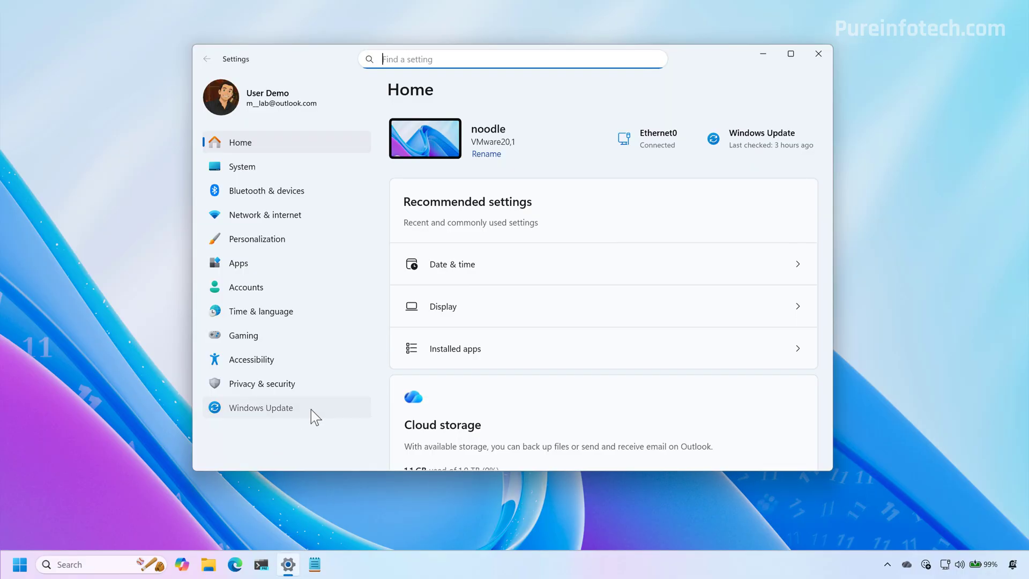
{"action": "left_click", "coordinate": [313, 414]}
{"action": "scroll", "coordinate": [561, 290], "scroll_direction": "down", "scroll_amount": 3}
{"action": "scroll", "coordinate": [536, 311], "scroll_direction": "up", "scroll_amount": 2}
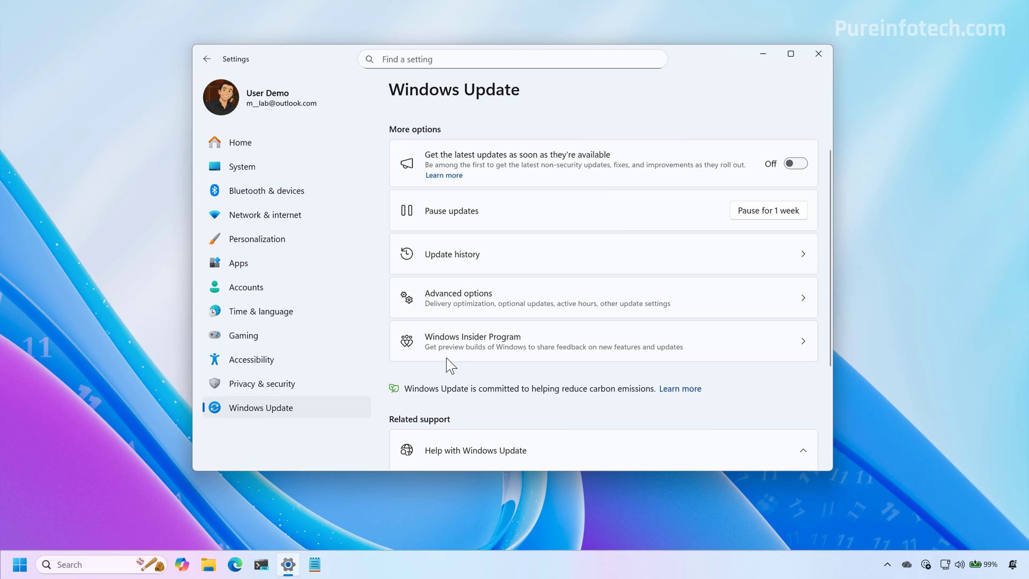
{"action": "left_click", "coordinate": [466, 349]}
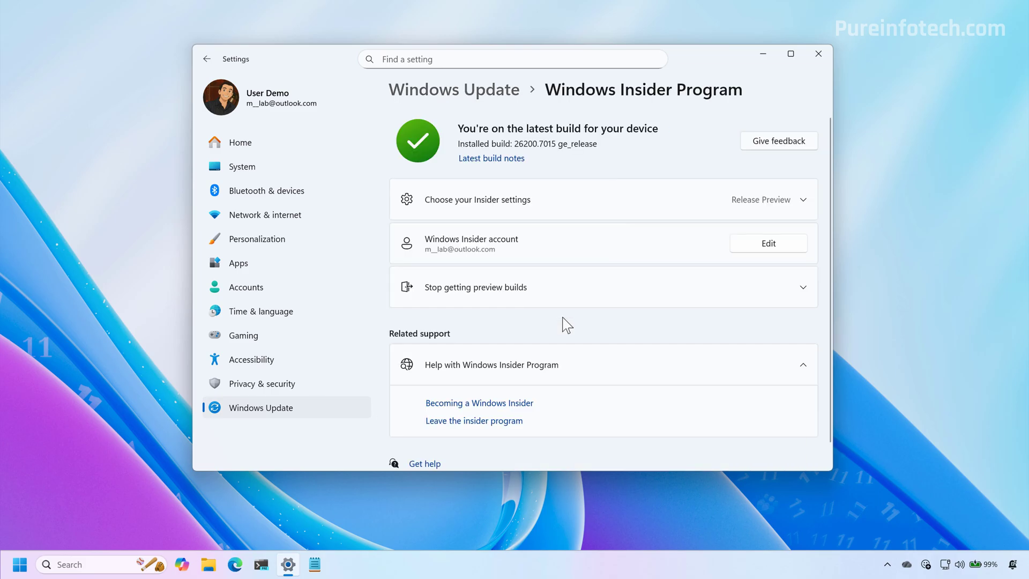
{"action": "left_click", "coordinate": [650, 202]}
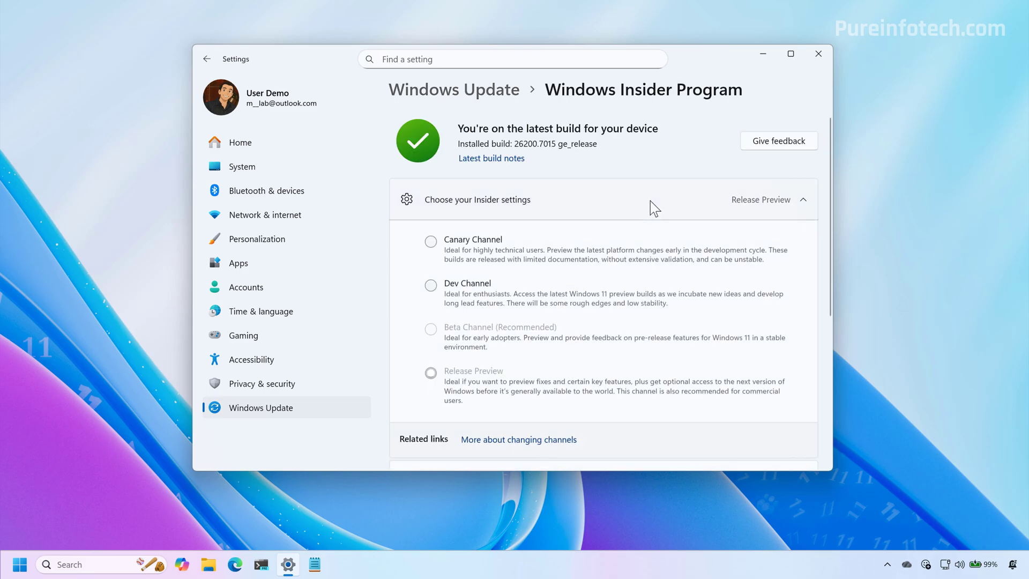
{"action": "left_click", "coordinate": [651, 201]}
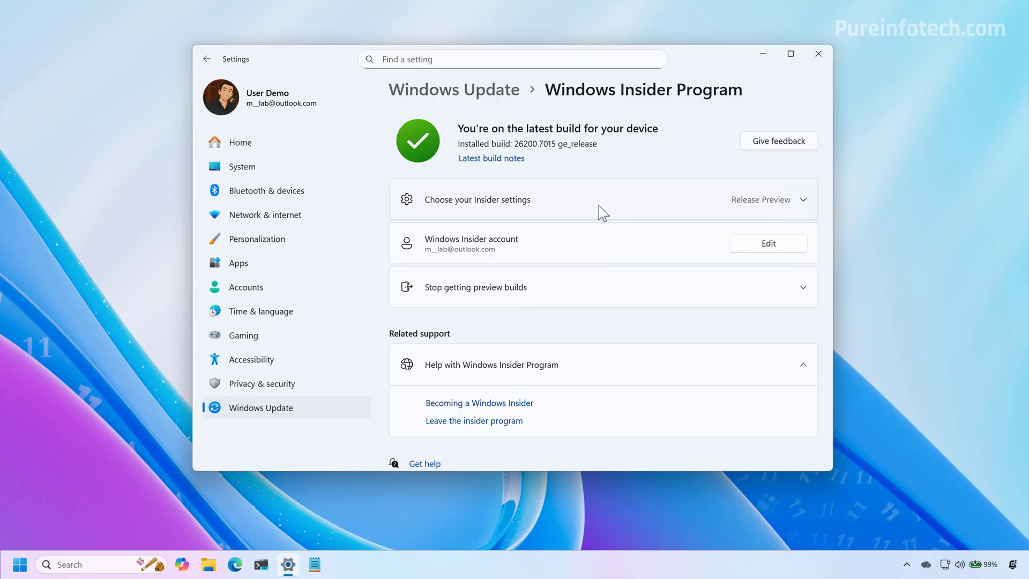
Step: Switch 'Get the latest updates as soon as they're available' On and close Settings
{"action": "left_click", "coordinate": [283, 414]}
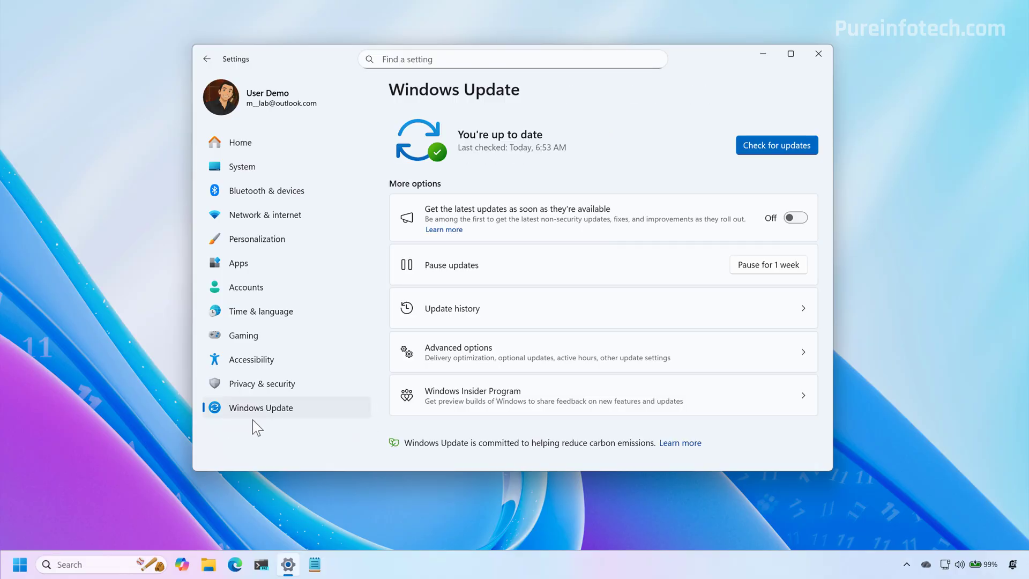
{"action": "left_click", "coordinate": [796, 218]}
{"action": "key", "text": "alt+F4"}
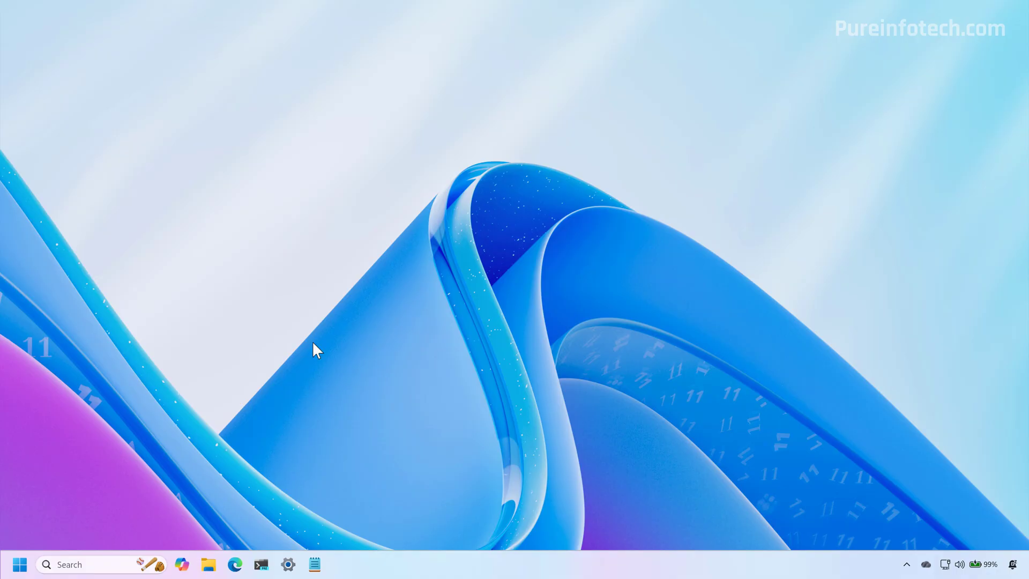
Step: Reopen Settings on Windows Update, run Check for updates, then minimize the window
{"action": "left_click", "coordinate": [288, 565]}
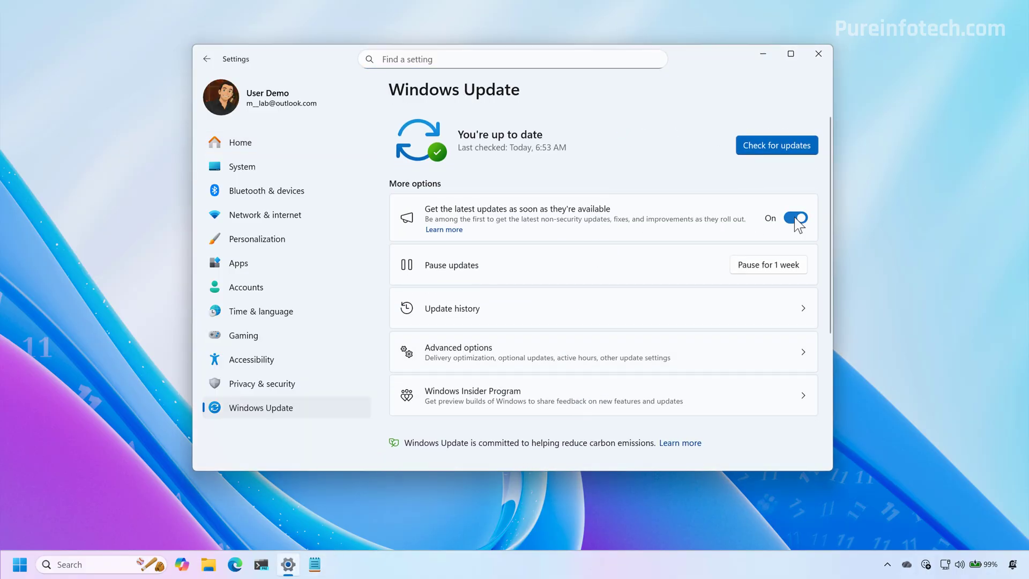
{"action": "left_click", "coordinate": [783, 149]}
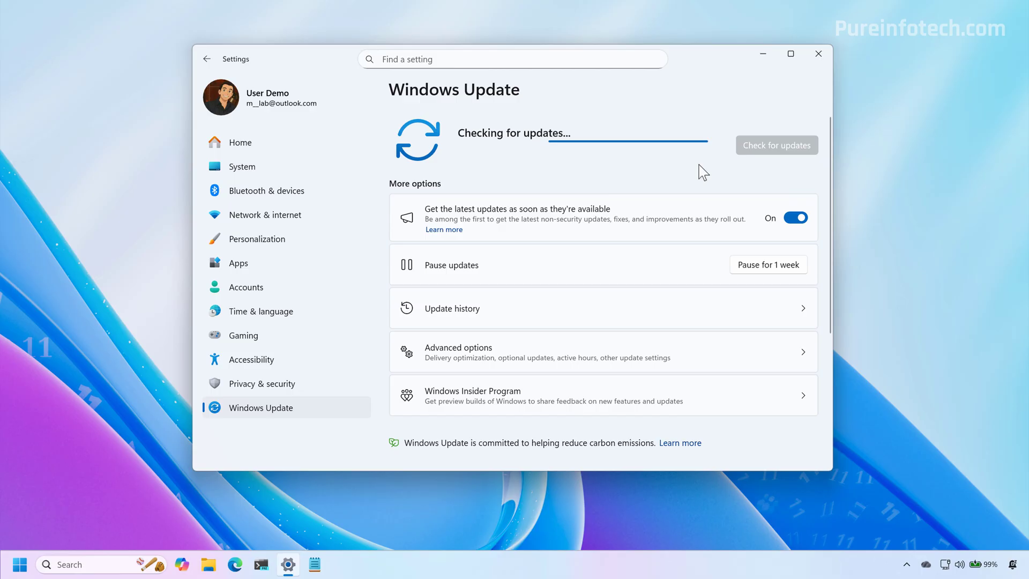
{"action": "left_click", "coordinate": [760, 57]}
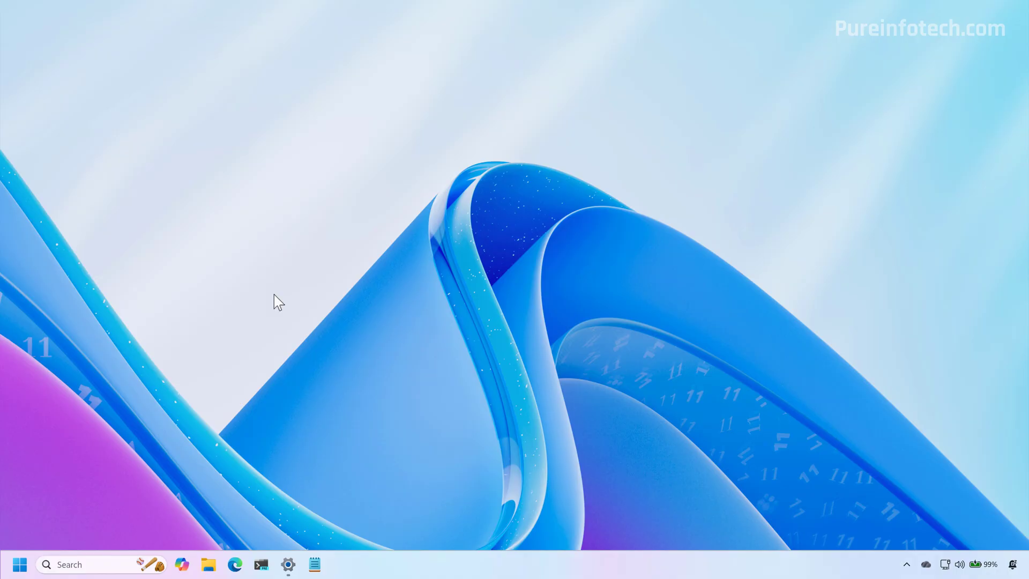
Step: Launch Microsoft Store and run Check for updates on its Updates & downloads page
{"action": "key", "text": "super"}
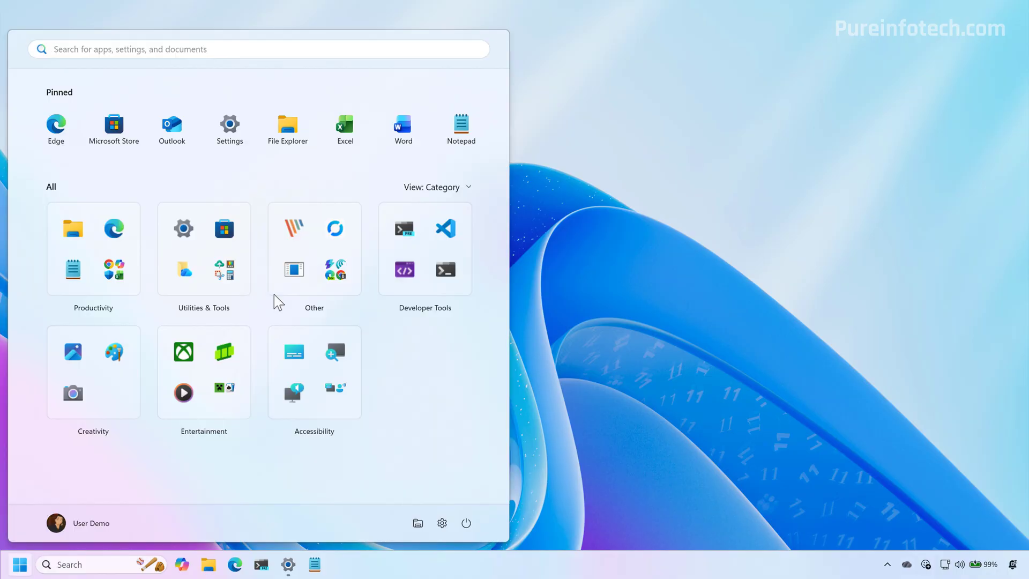
{"action": "left_click", "coordinate": [121, 142]}
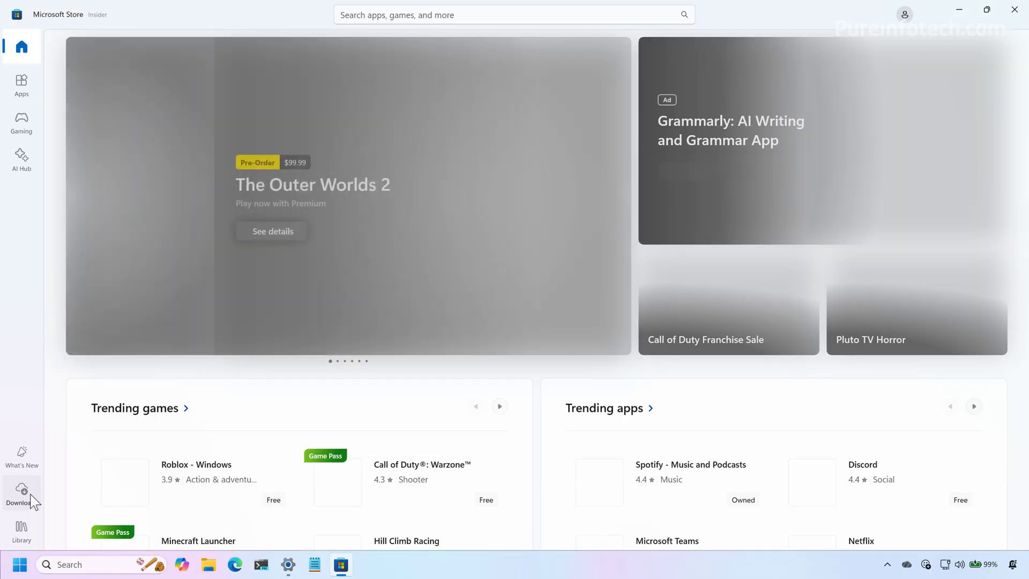
{"action": "left_click", "coordinate": [22, 490]}
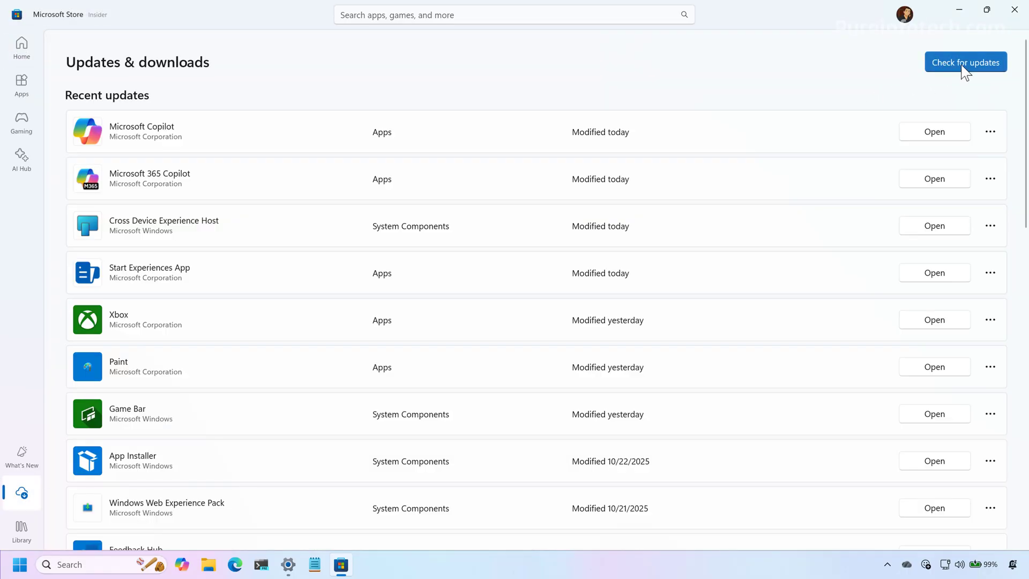
{"action": "left_click", "coordinate": [962, 64]}
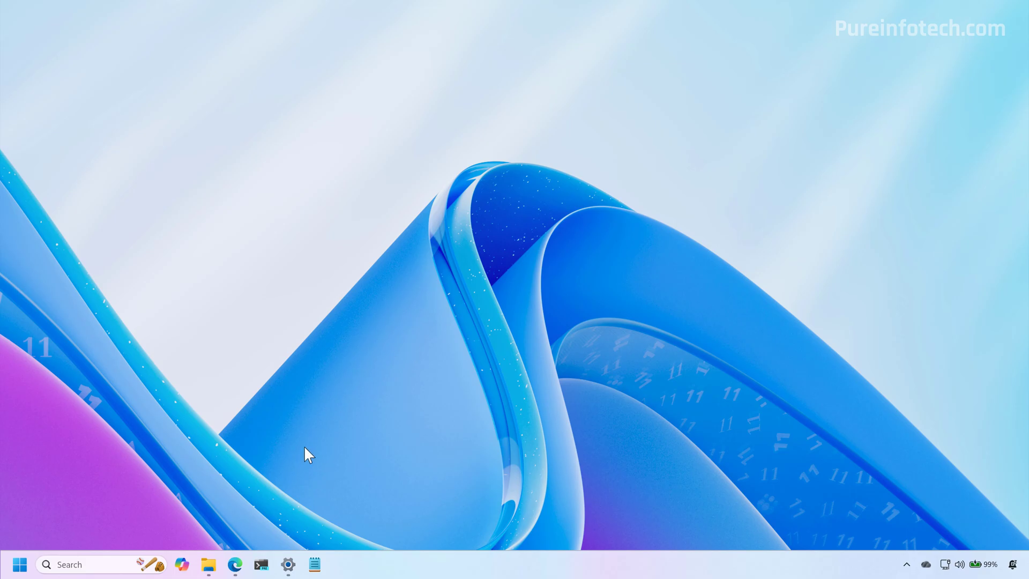
Step: Save ViVeTool-v0.3.4-IntelAmd.zip from the ViVe releases Assets list, then minimize Edge
{"action": "mouse_move", "coordinate": [235, 565]}
{"action": "left_click", "coordinate": [290, 493]}
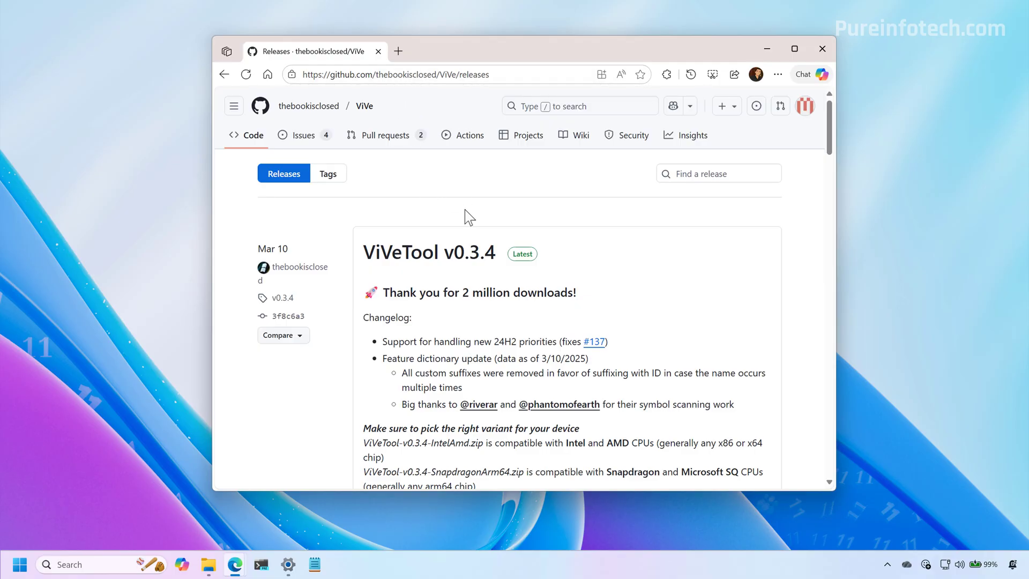
{"action": "scroll", "coordinate": [475, 230], "scroll_direction": "down", "scroll_amount": 5}
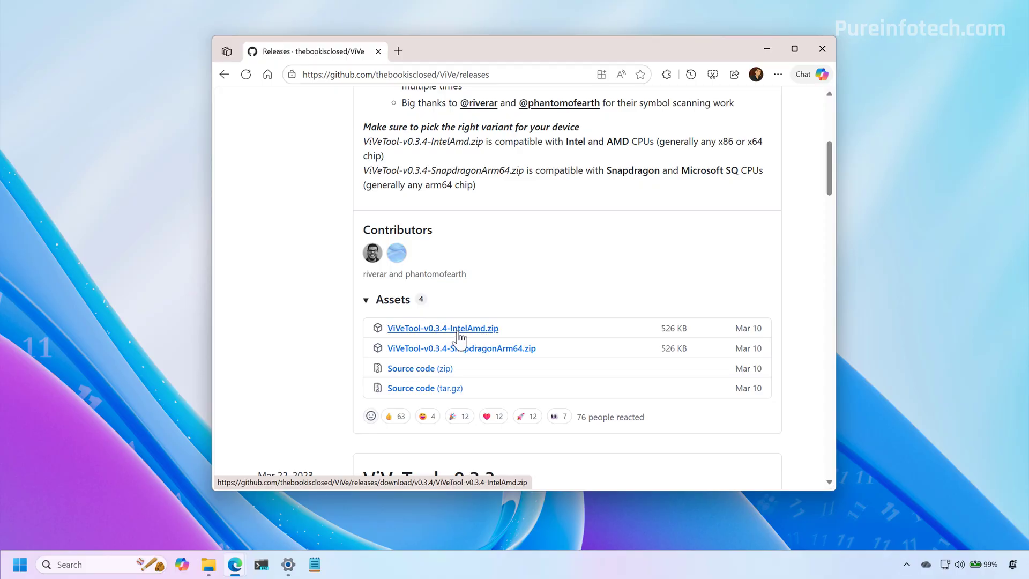
{"action": "left_click", "coordinate": [459, 332]}
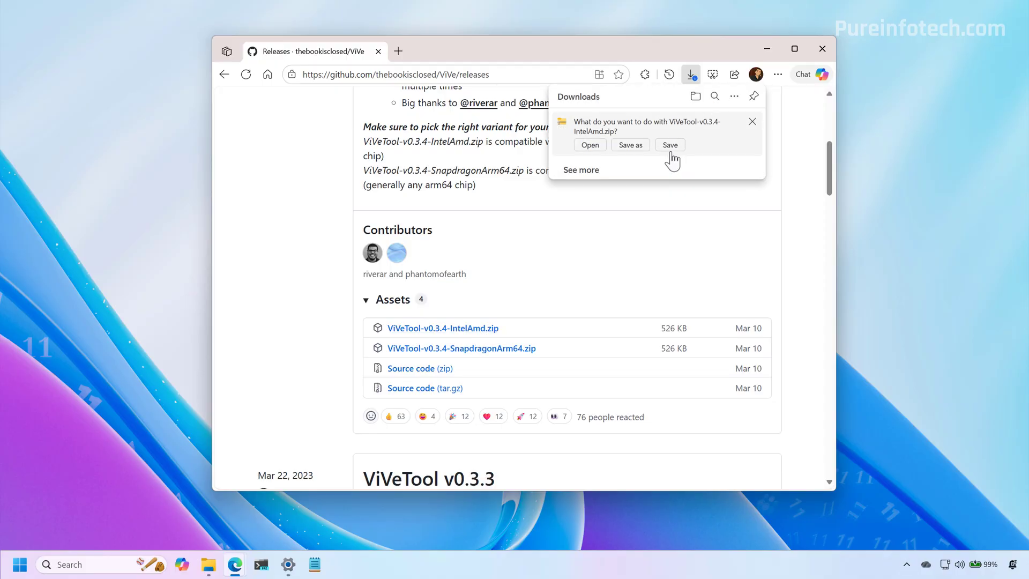
{"action": "left_click", "coordinate": [670, 145]}
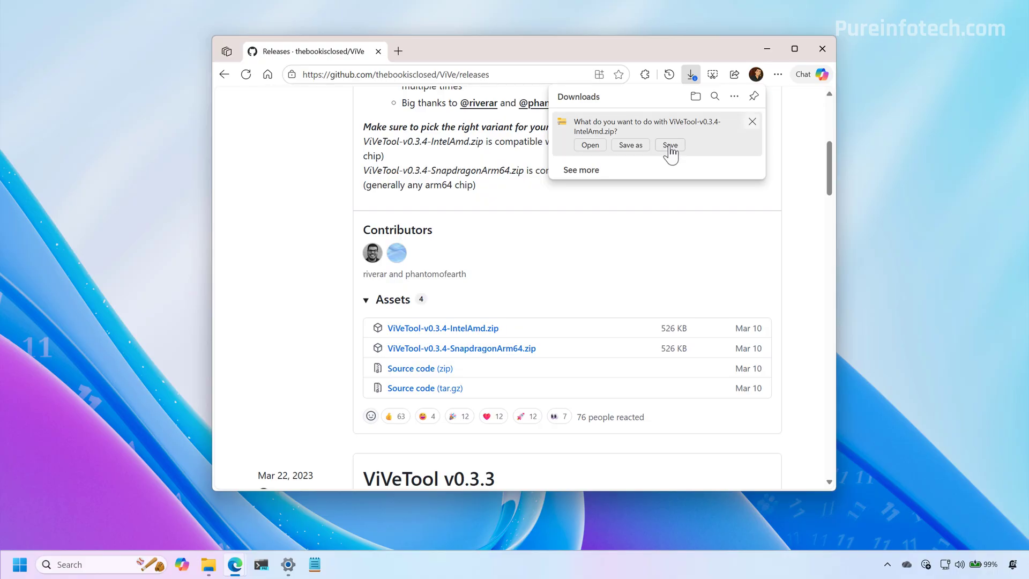
{"action": "left_click", "coordinate": [767, 48]}
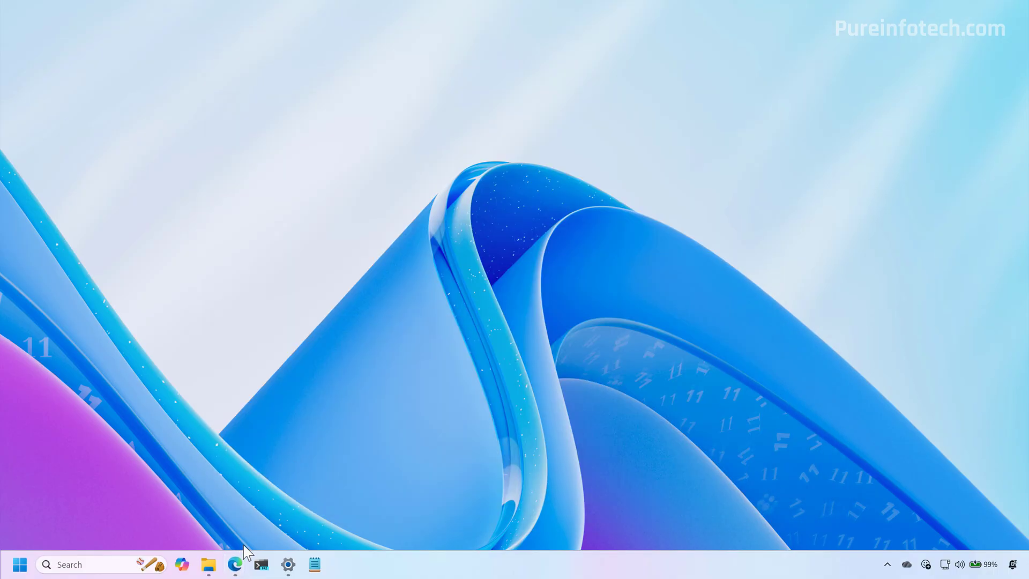
Step: Extract the ViVeTool zip in Downloads to its proposed folder
{"action": "left_click", "coordinate": [209, 565]}
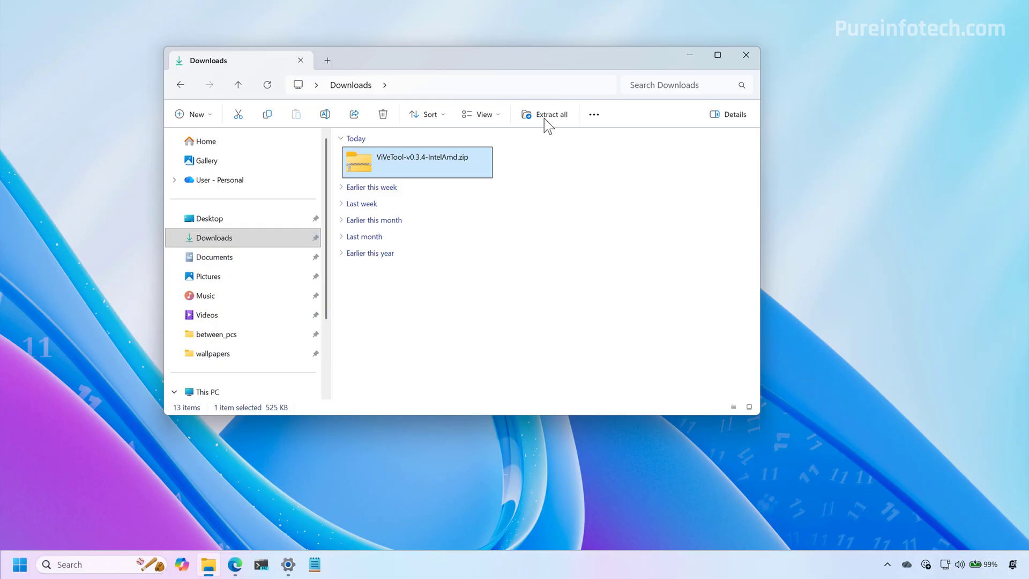
{"action": "left_click", "coordinate": [546, 117]}
{"action": "left_click", "coordinate": [623, 397]}
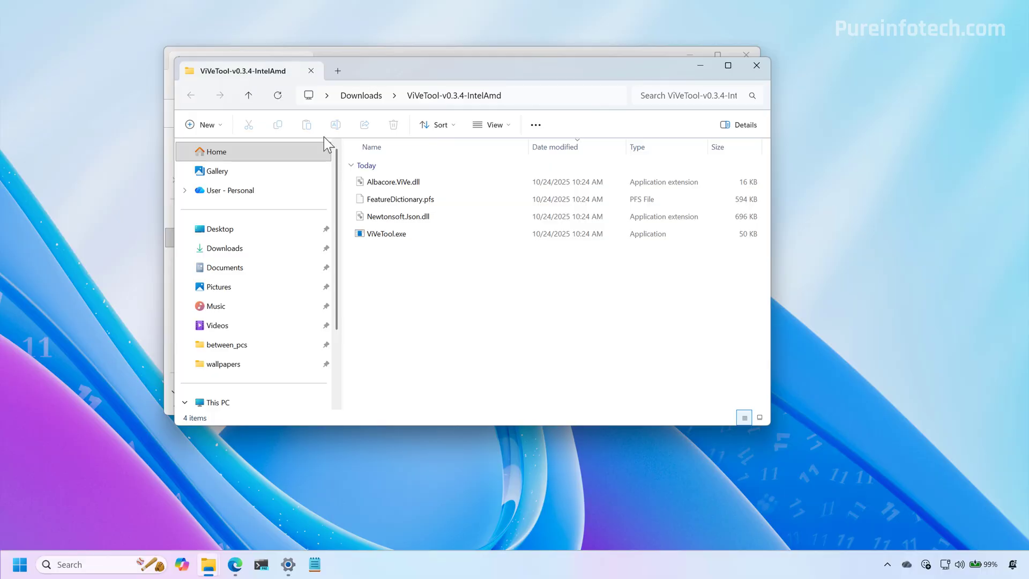
Step: Rename the extracted folder in Downloads to vivetool
{"action": "left_click", "coordinate": [249, 95]}
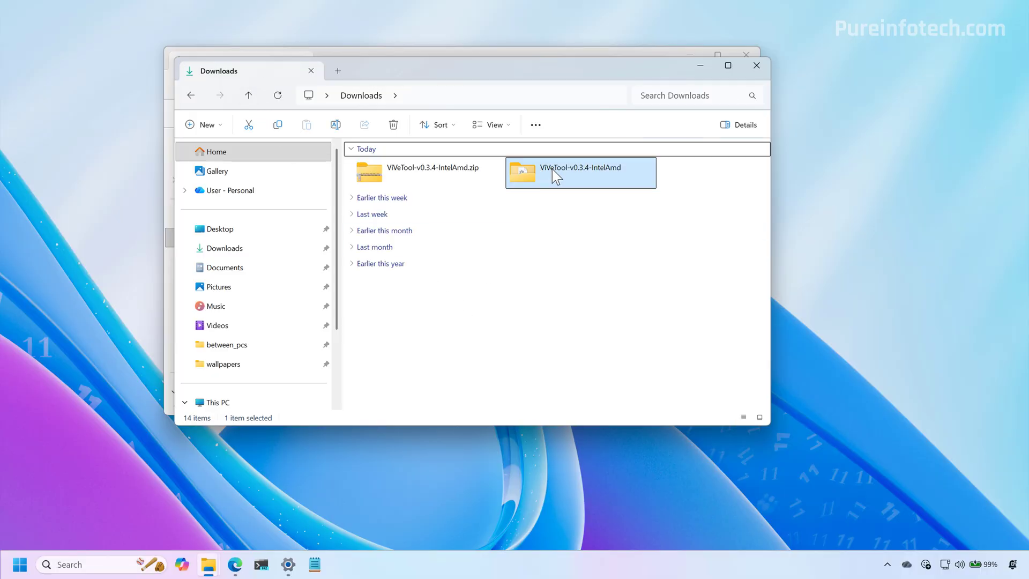
{"action": "right_click", "coordinate": [552, 169]}
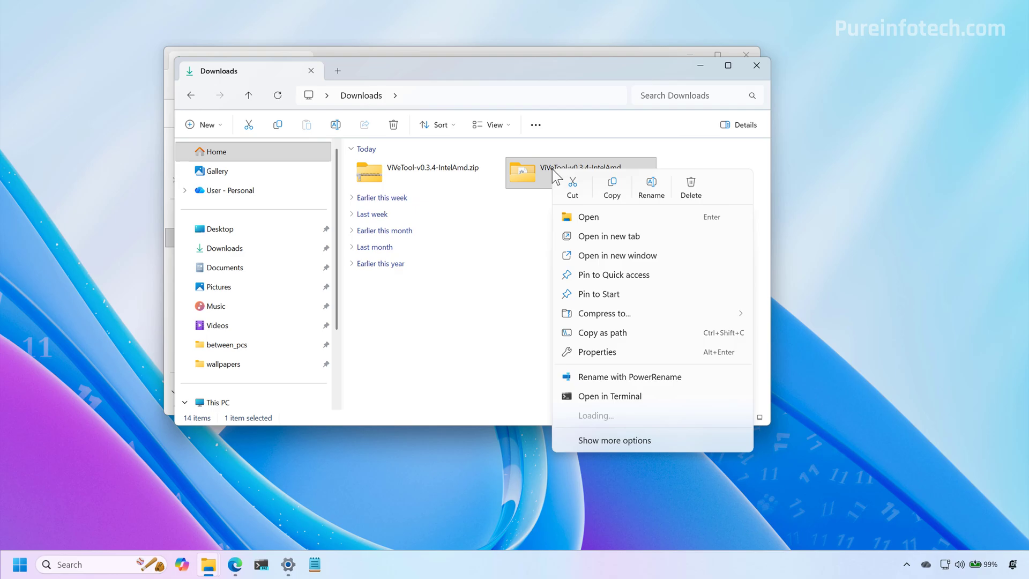
{"action": "left_click", "coordinate": [649, 187]}
{"action": "type", "text": "viv"}
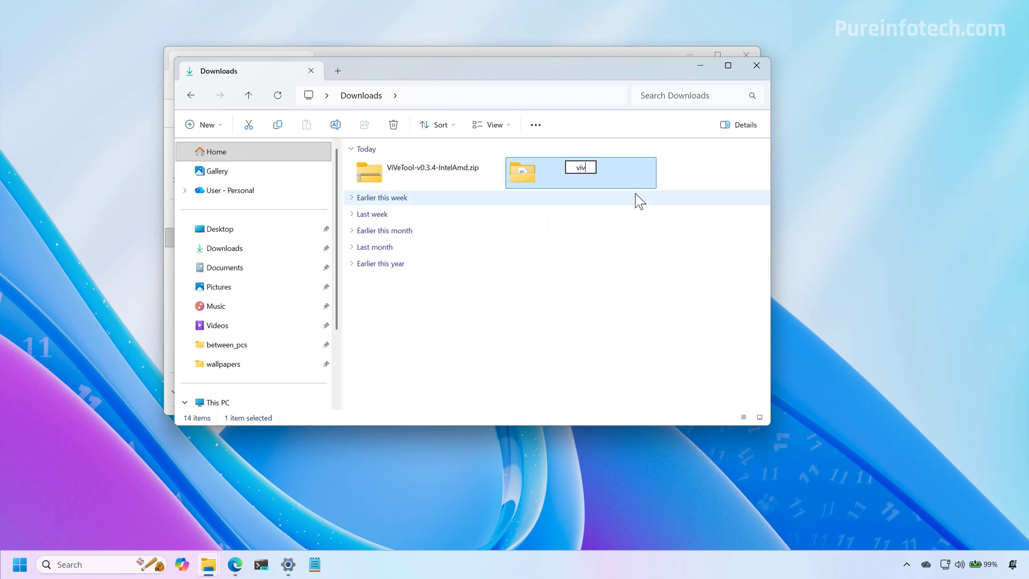
{"action": "type", "text": "etool"}
{"action": "key", "text": "Return"}
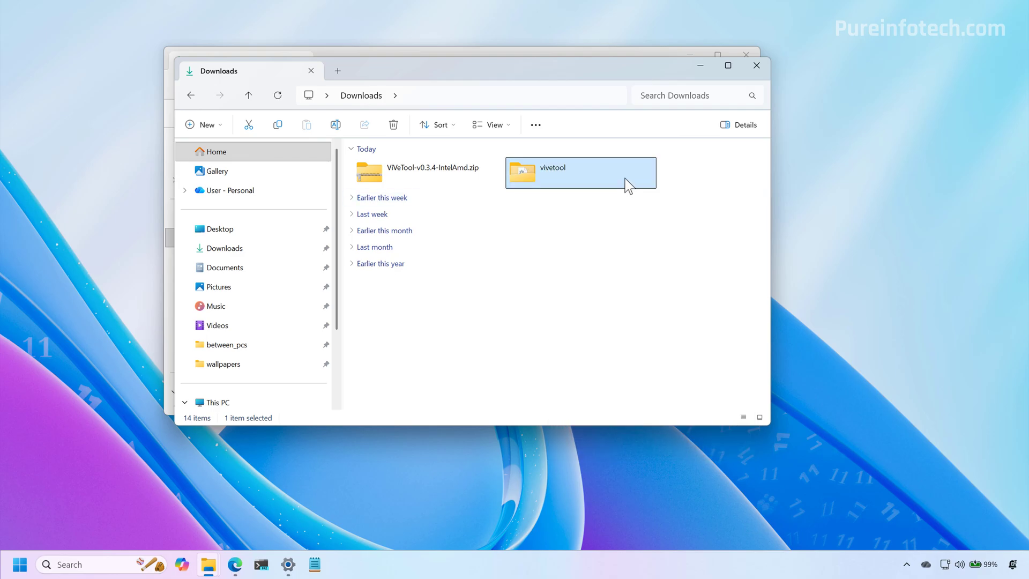
Step: Copy the vivetool folder, confirm ViVeTool exists on Local Disk (C:), and clear the desktop
{"action": "right_click", "coordinate": [628, 185]}
{"action": "left_click", "coordinate": [682, 199]}
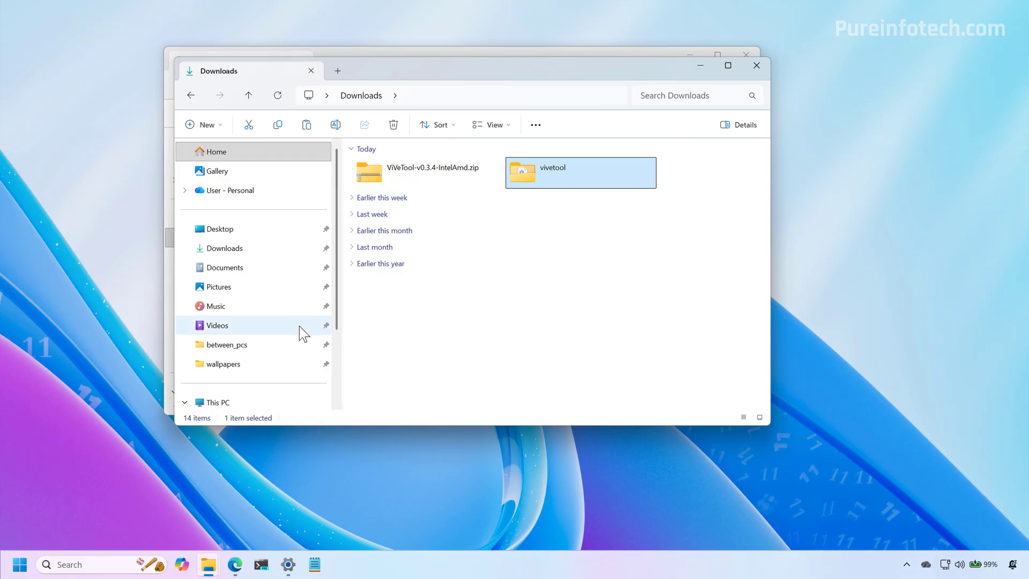
{"action": "scroll", "coordinate": [268, 364], "scroll_direction": "down", "scroll_amount": 2}
{"action": "left_click", "coordinate": [225, 302]}
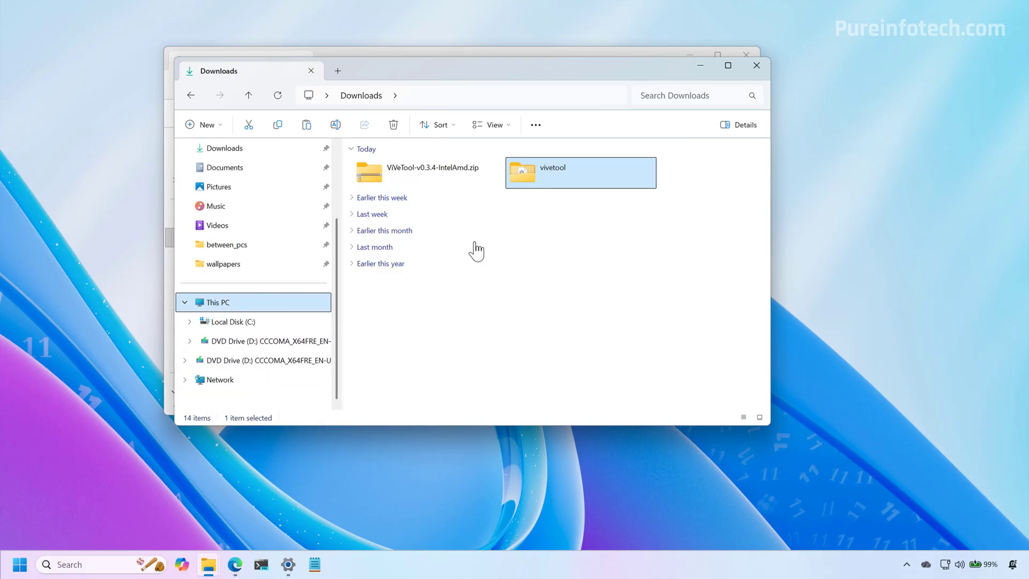
{"action": "double_click", "coordinate": [450, 188]}
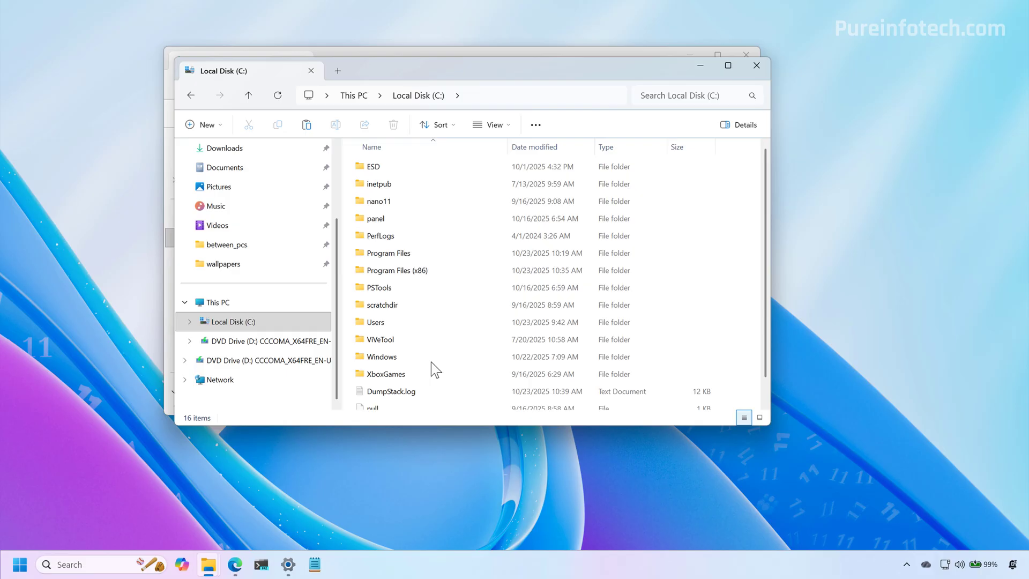
{"action": "left_click", "coordinate": [399, 340]}
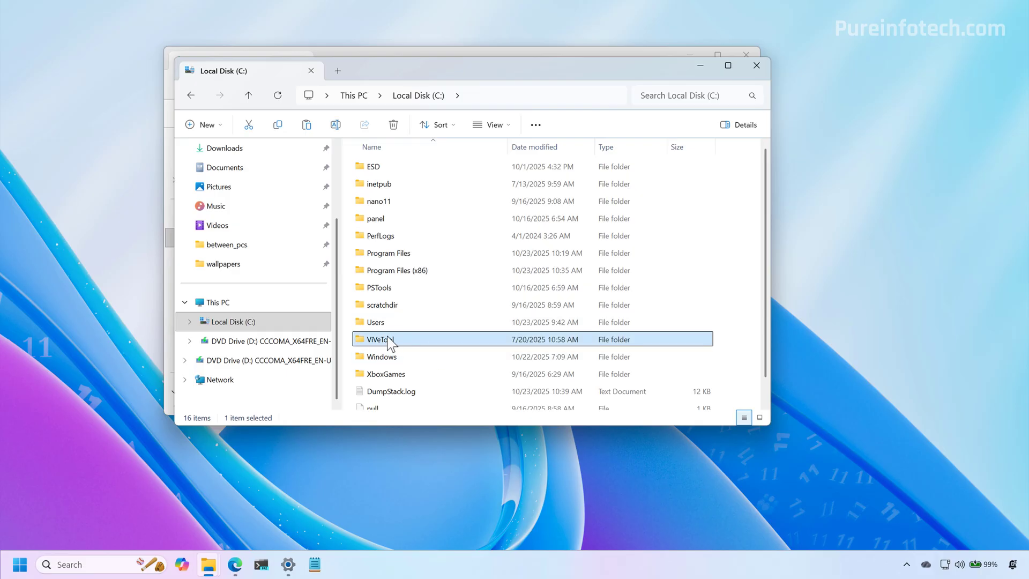
{"action": "key", "text": "super+d"}
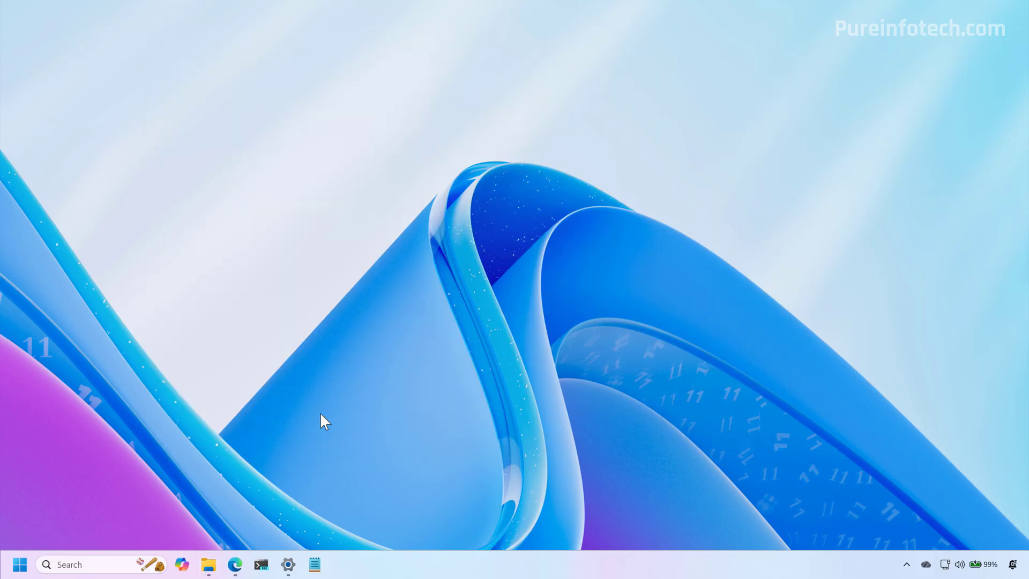
Step: Run Terminal Preview as administrator from Start search and open a Command Prompt tab
{"action": "key", "text": "super"}
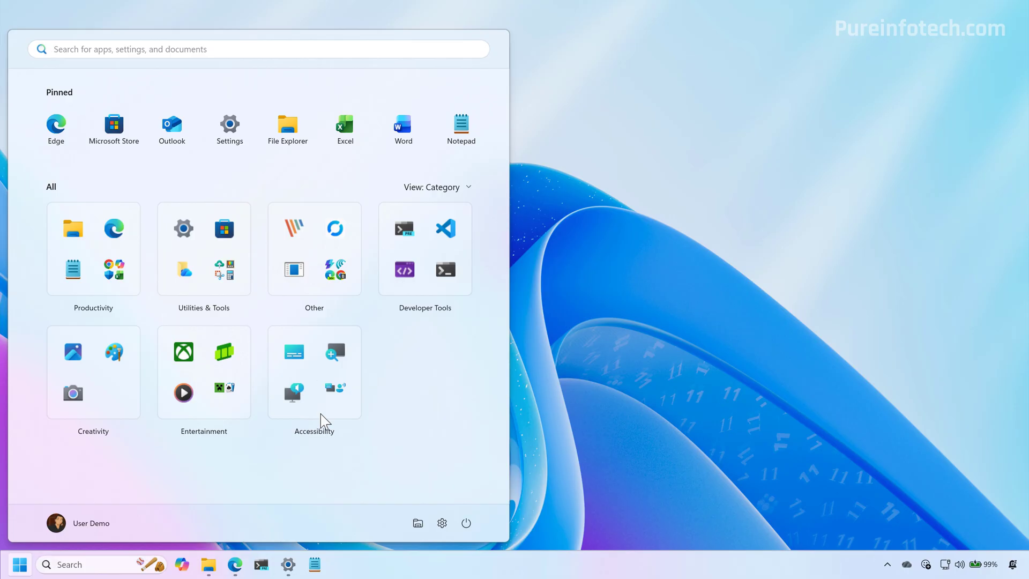
{"action": "type", "text": "term"}
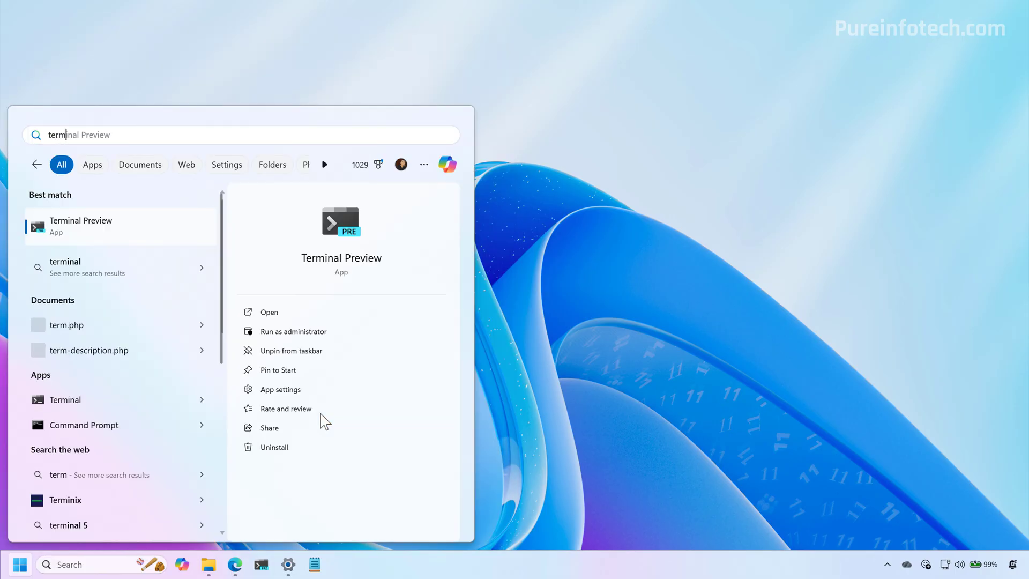
{"action": "right_click", "coordinate": [160, 224]}
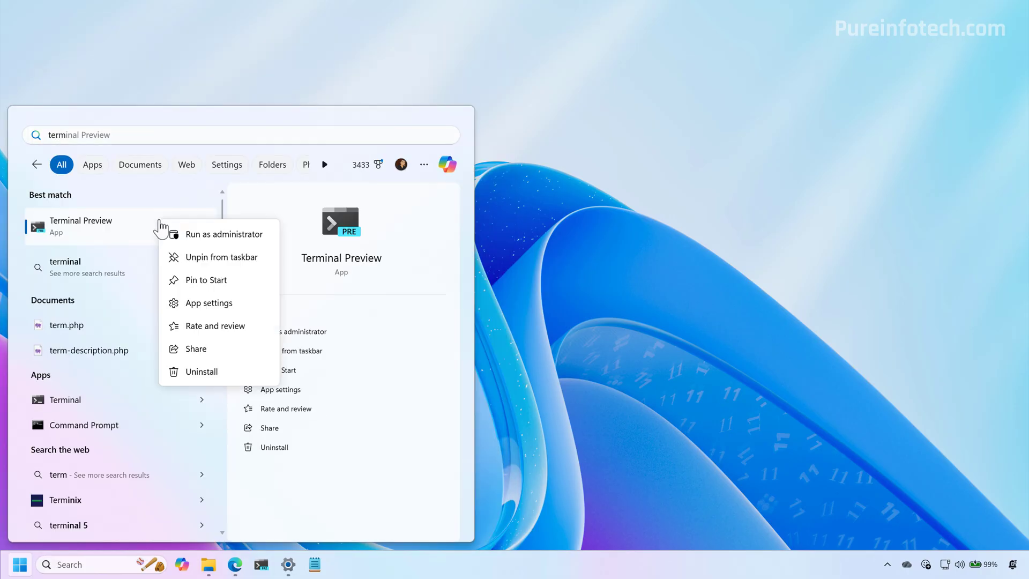
{"action": "left_click", "coordinate": [199, 235]}
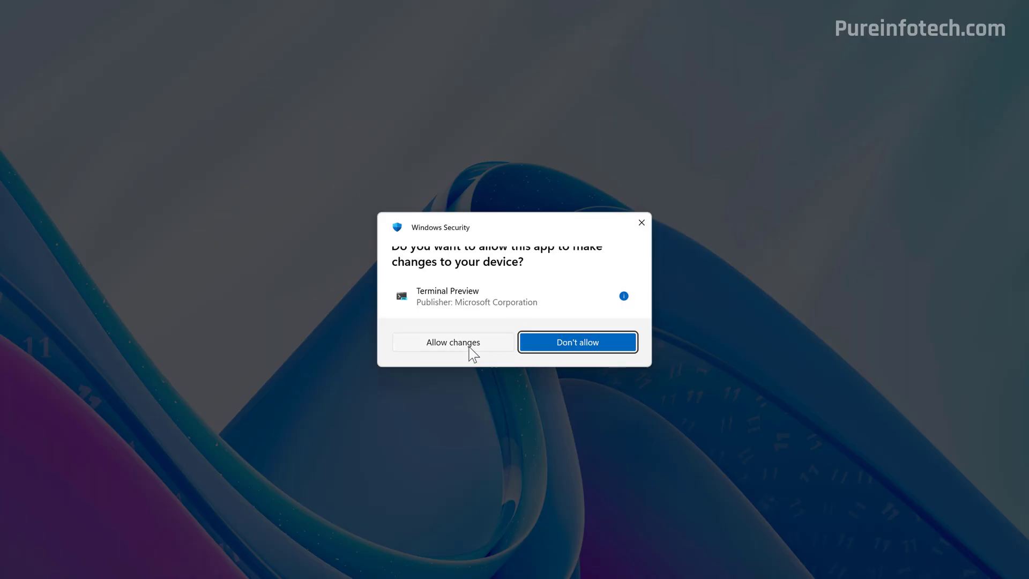
{"action": "left_click", "coordinate": [469, 350]}
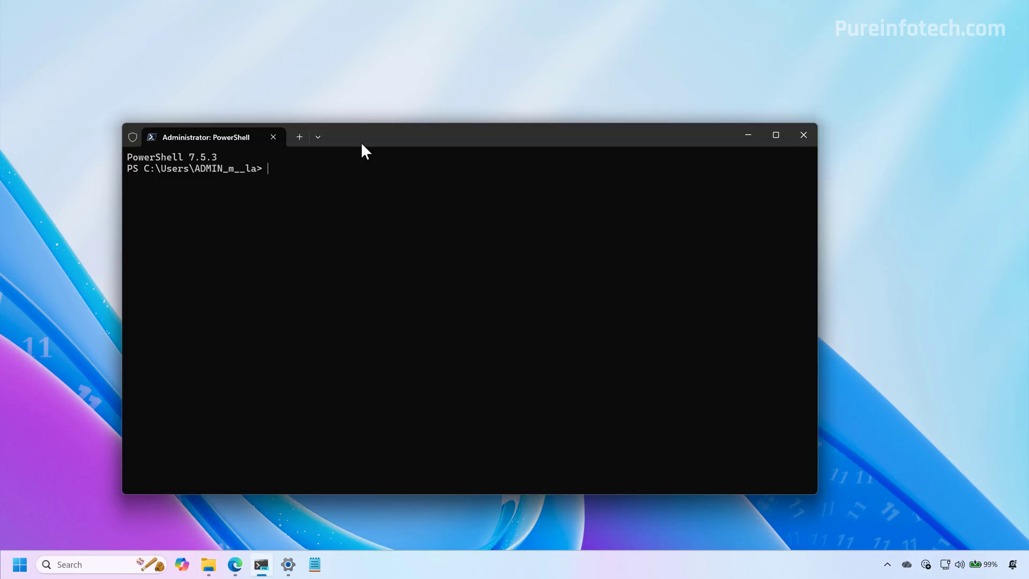
{"action": "left_click", "coordinate": [318, 137]}
{"action": "left_click", "coordinate": [348, 179]}
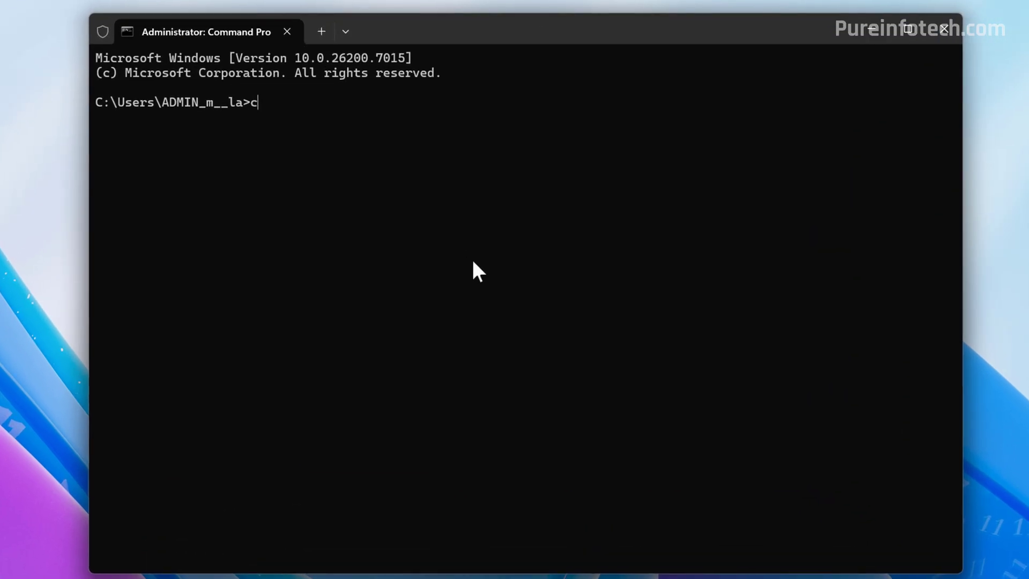
Step: Change directory to C:\ViVeTool with cd \ and cd ViVeTool
{"action": "type", "text": "cd \\"}
{"action": "key", "text": "Return"}
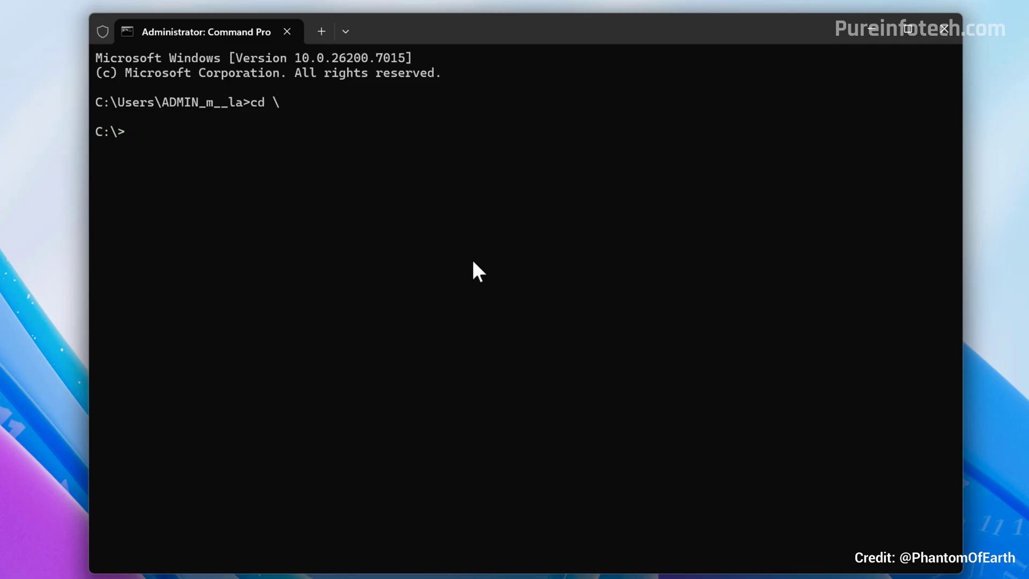
{"action": "type", "text": "cd ViVeTool"}
{"action": "key", "text": "Return"}
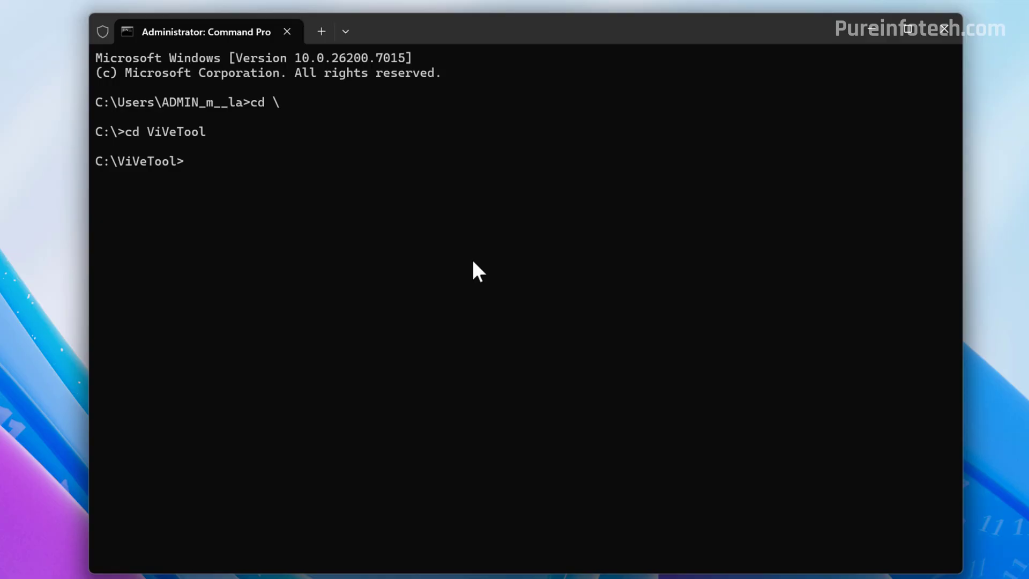
Step: Enlarge the terminal text and run vivetool /enable /id:57048231
{"action": "key", "text": "ctrl+plus"}
{"action": "key", "text": "ctrl+plus"}
{"action": "key", "text": "ctrl+plus"}
{"action": "key", "text": "ctrl+plus"}
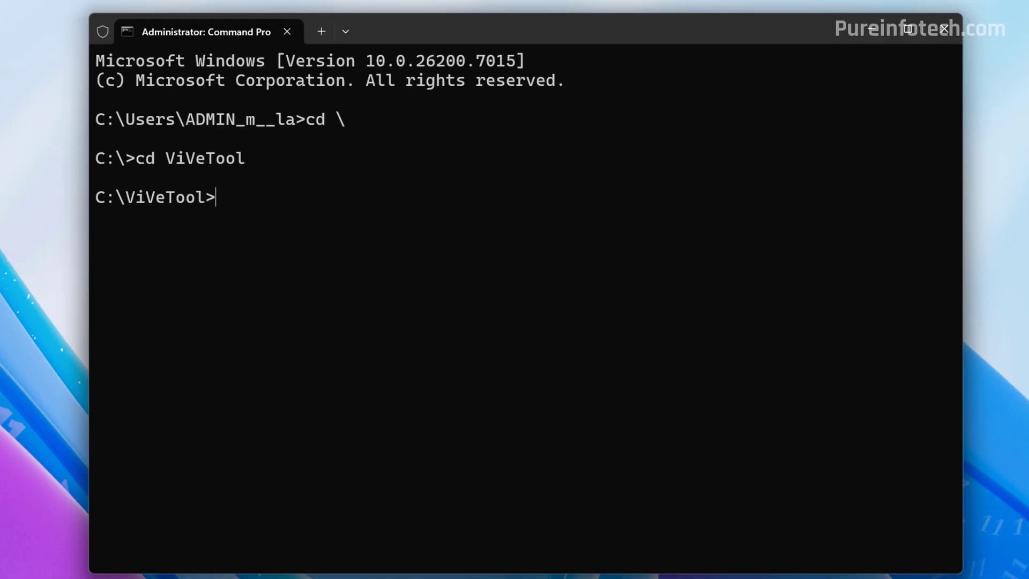
{"action": "key", "text": "ctrl+v"}
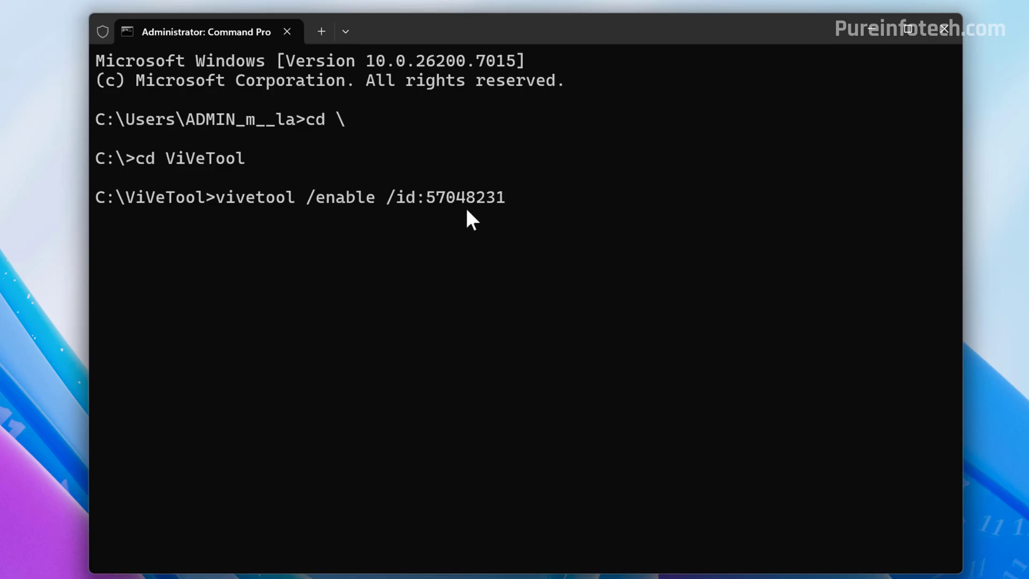
{"action": "key", "text": "Return"}
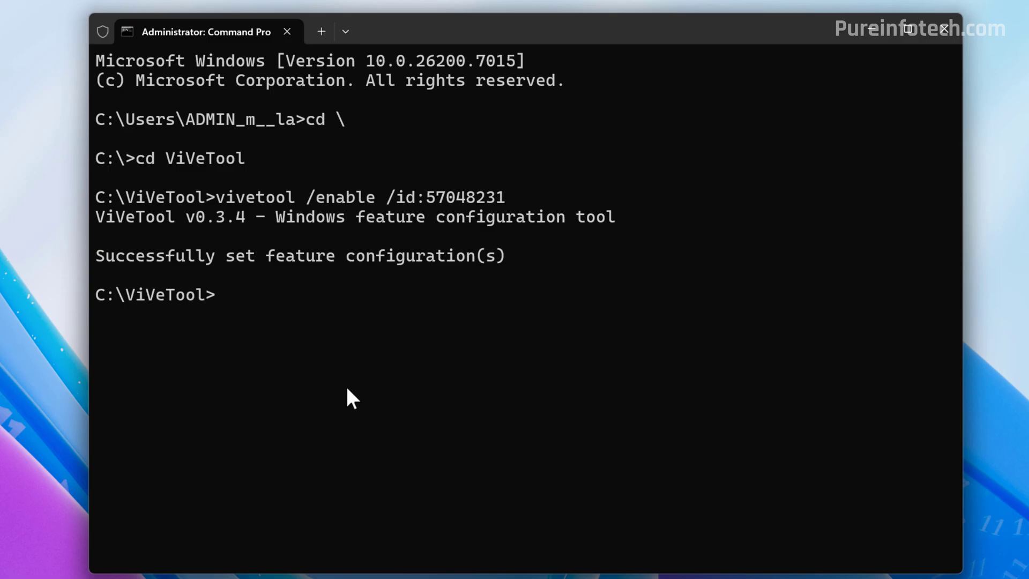
Step: Run vivetool /enable for ID 47205210, then for IDs 56328729,48433719
{"action": "key", "text": "ctrl+v"}
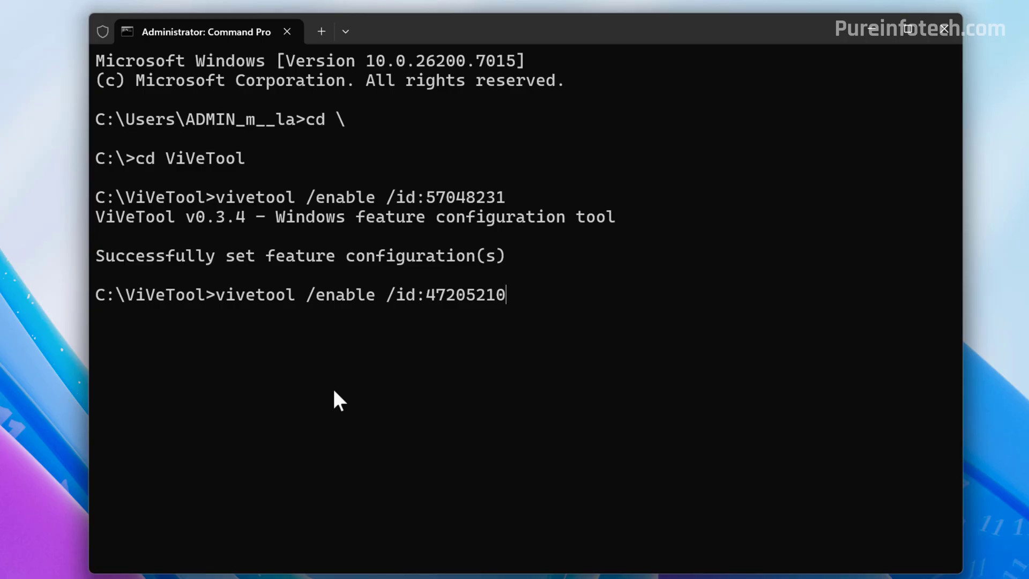
{"action": "key", "text": "Return"}
{"action": "right_click", "coordinate": [620, 275]}
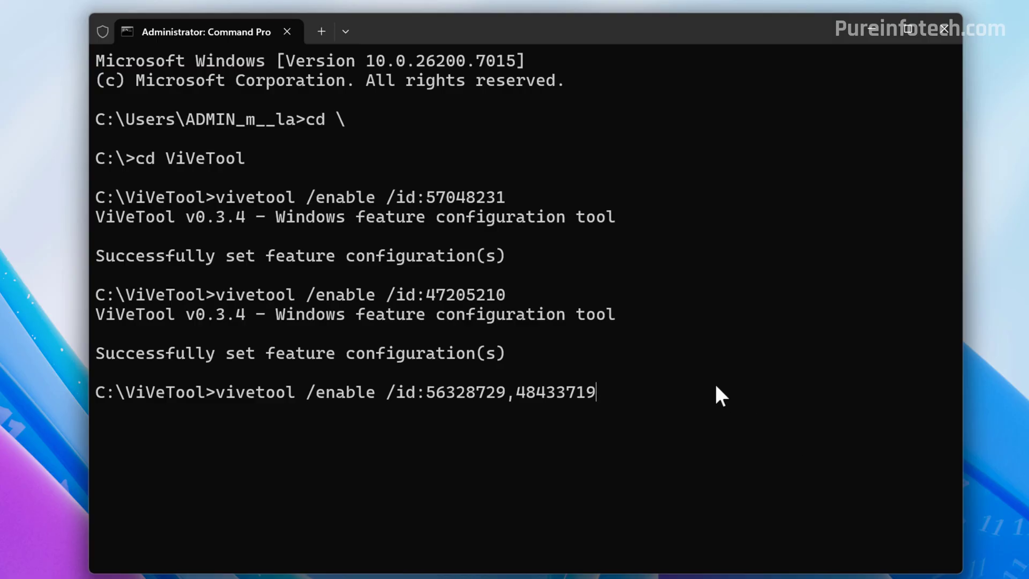
{"action": "key", "text": "Return"}
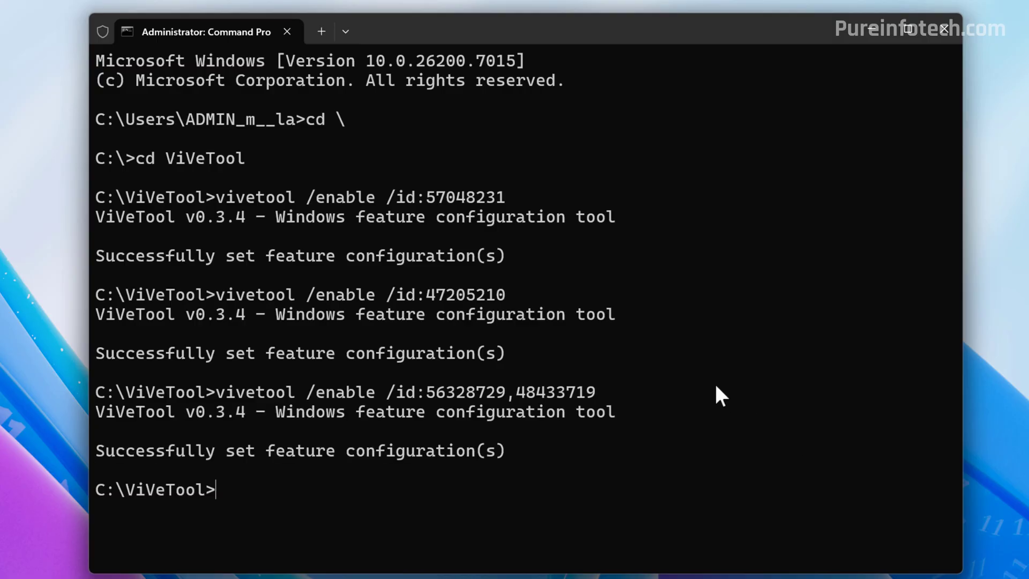